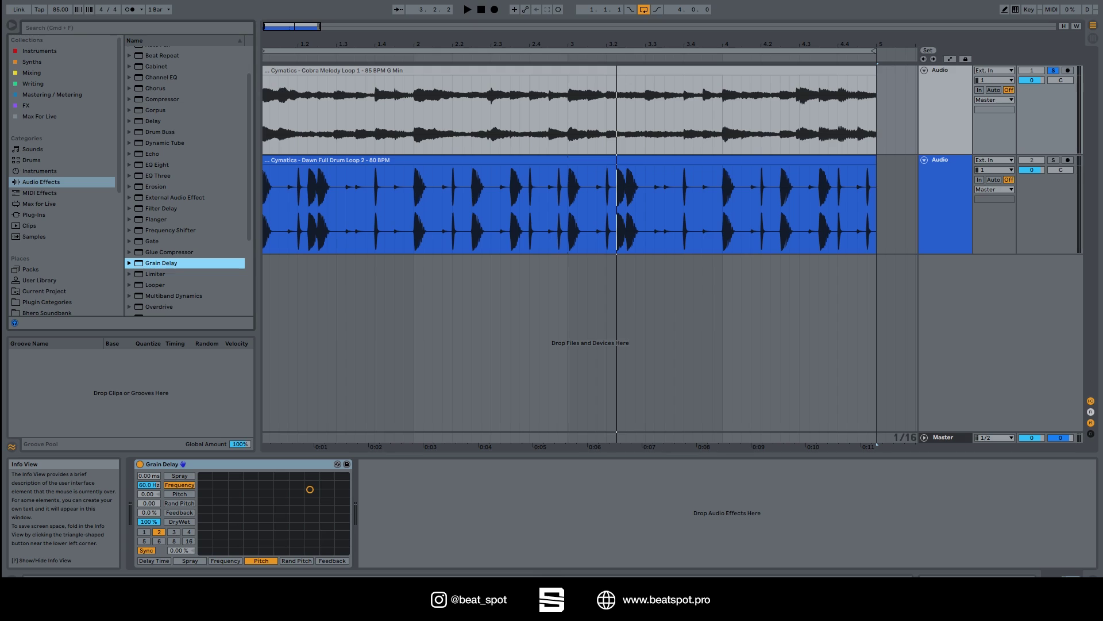
- Drag the X-Y dot to Frequency 10.5 Hz and Pitch -18.0, then try Spray and other X-axis parameters
left_click_drag(310, 489, 201, 541)
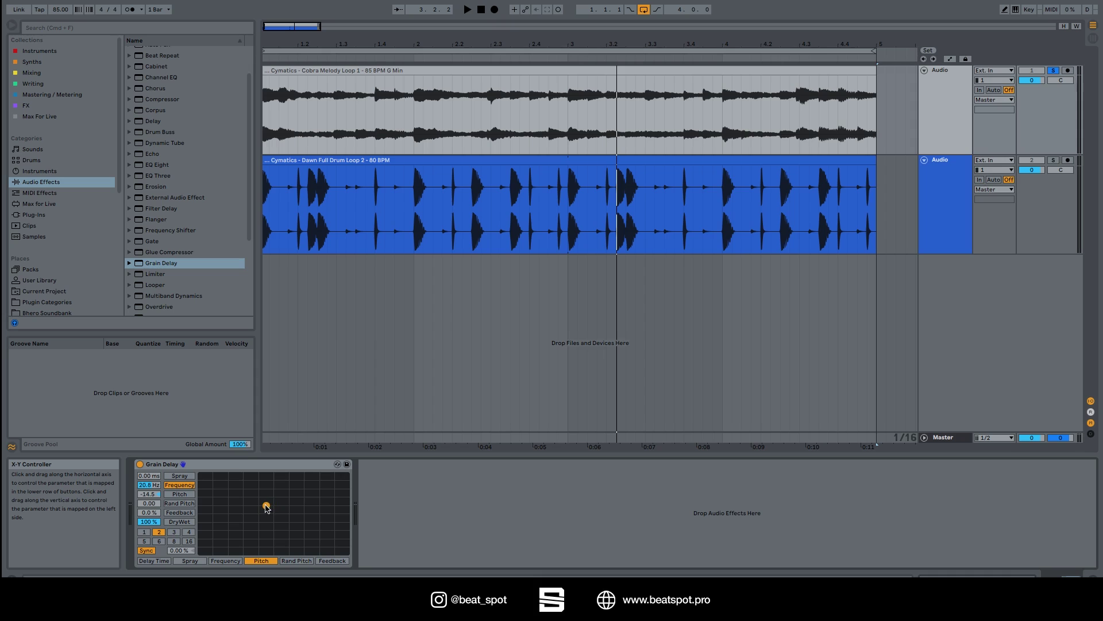
left_click(225, 561)
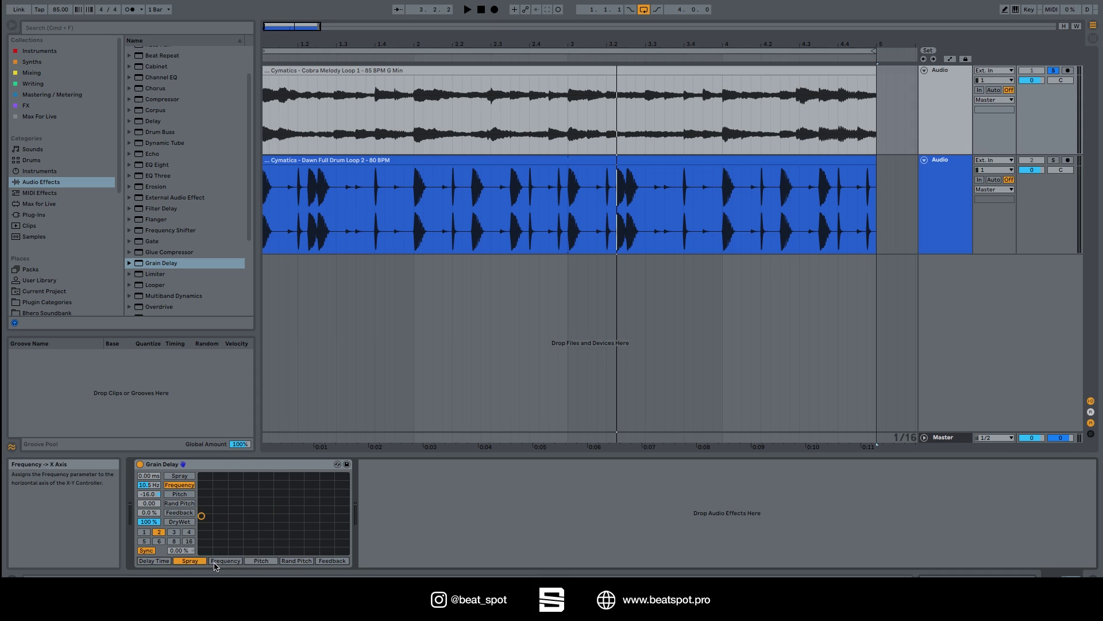
left_click(296, 561)
left_click(332, 561)
left_click(297, 561)
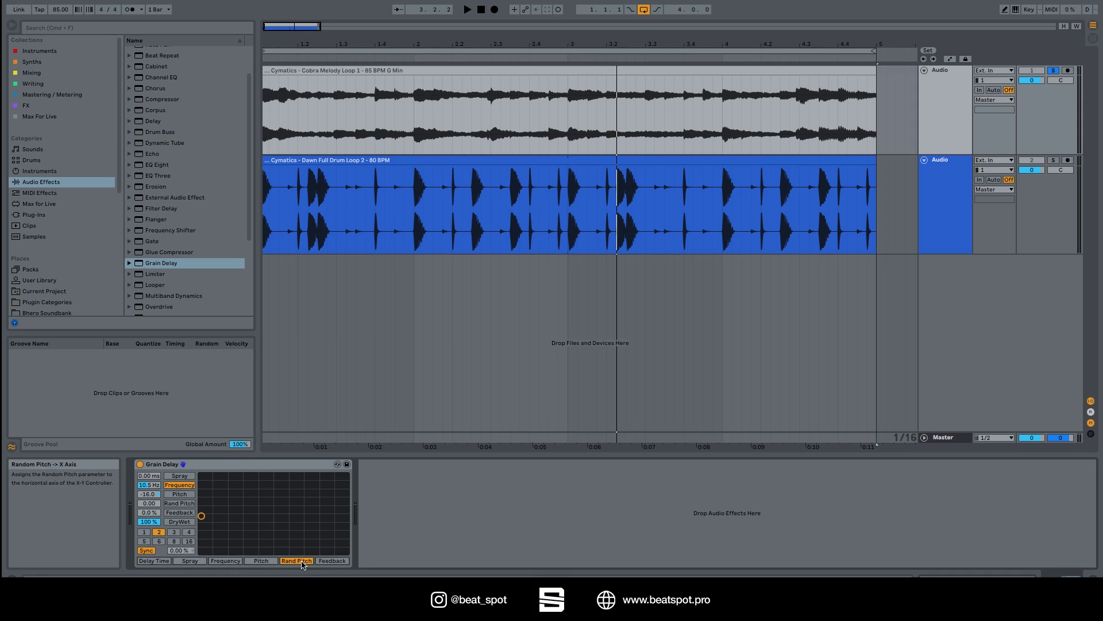
left_click(260, 561)
- Cycle the X axis through Pitch, Rand Pitch, Feedback and Frequency, settling on Delay Time
left_click(142, 560)
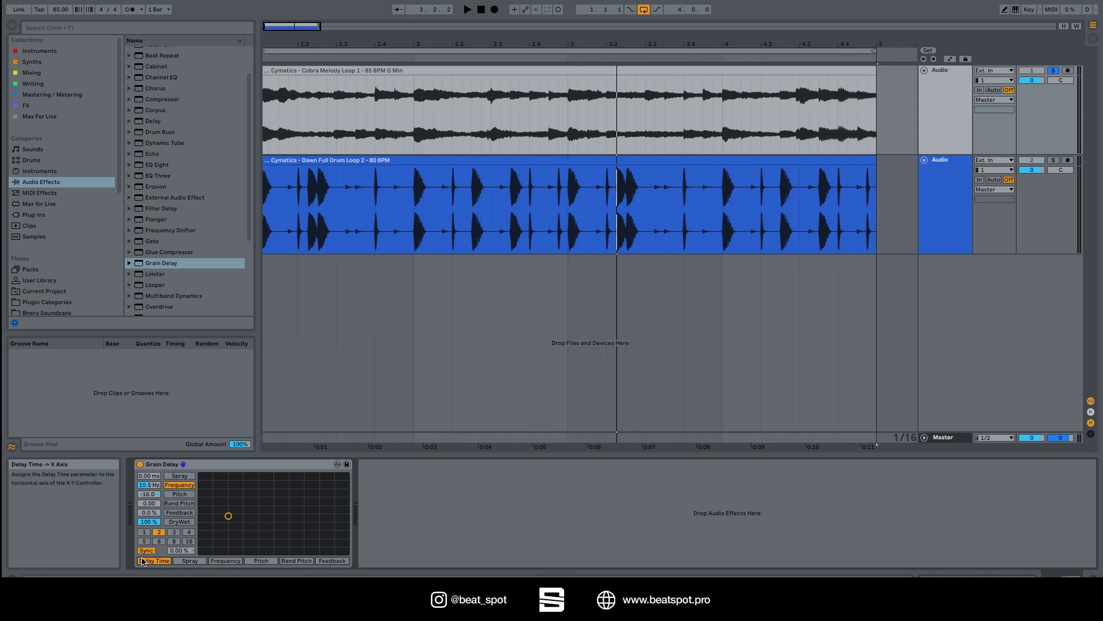
left_click(190, 561)
left_click(225, 561)
left_click(261, 560)
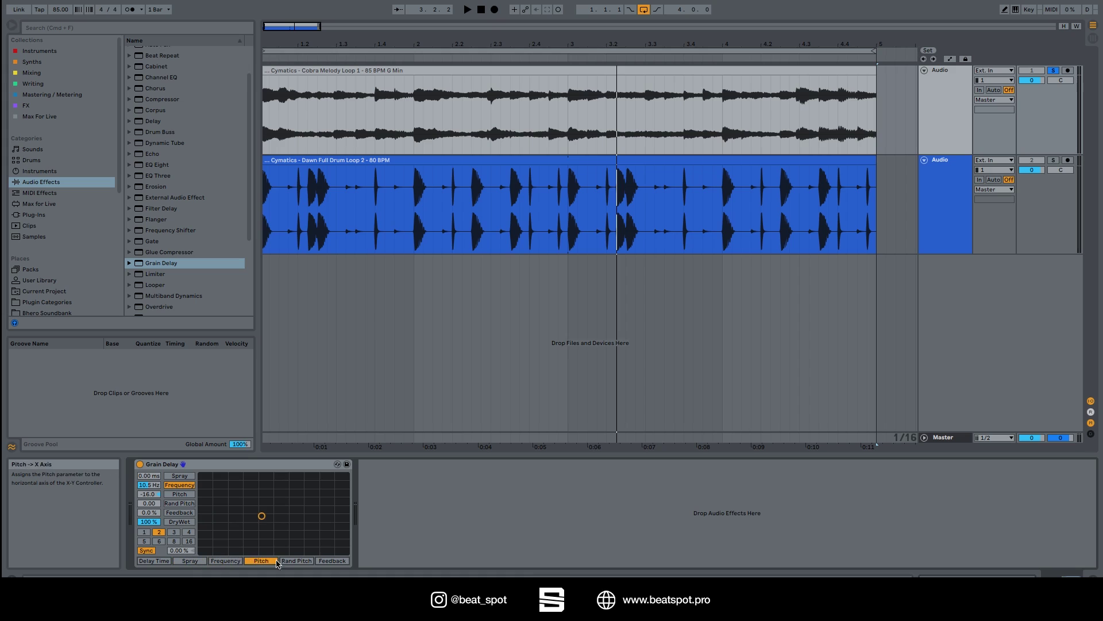
left_click(296, 561)
left_click(328, 563)
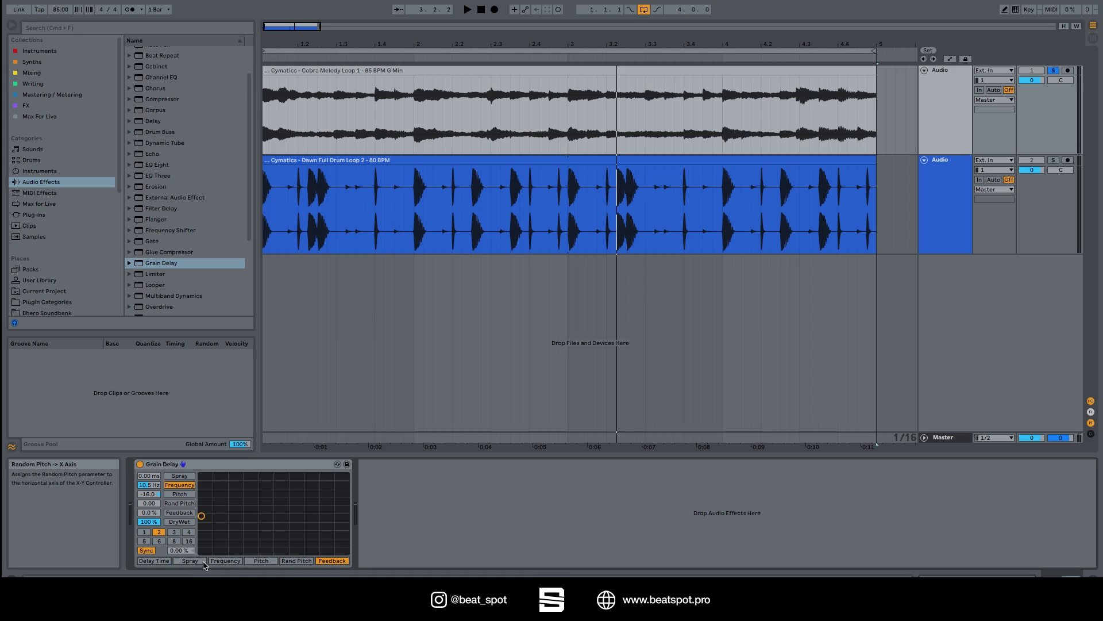
left_click(230, 561)
left_click(153, 561)
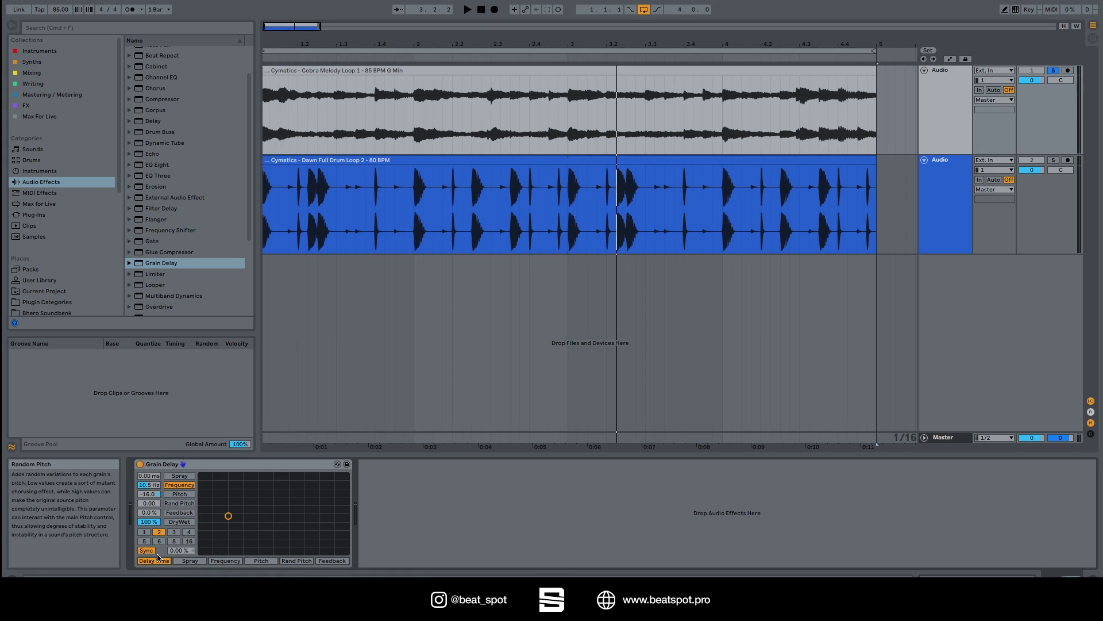
- Try several synced delay divisions and settle on 4 sixteenths
left_click(179, 533)
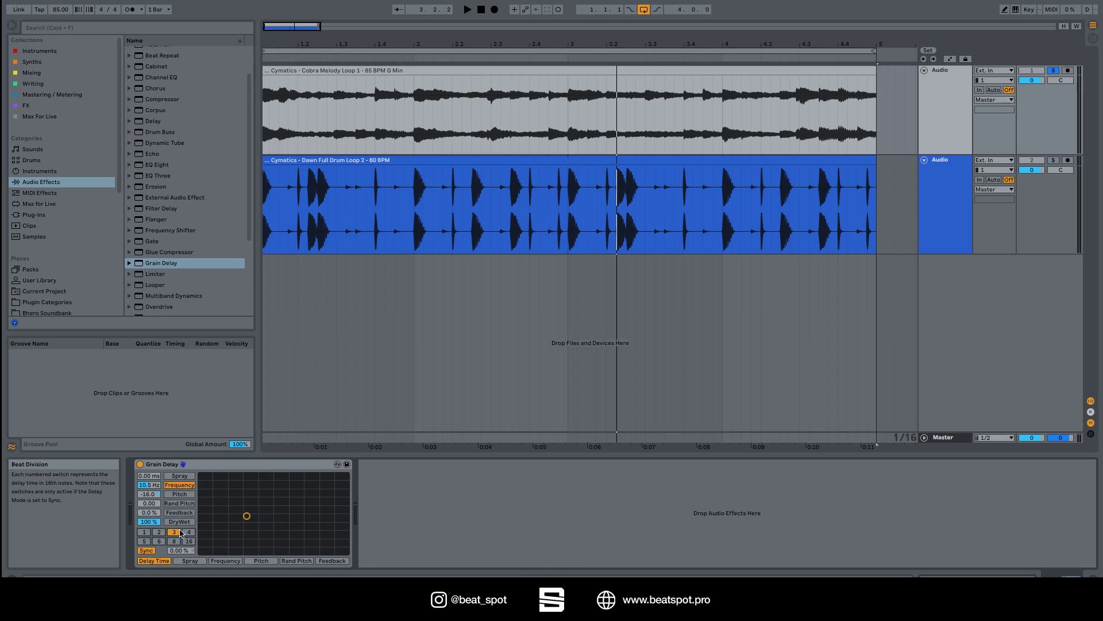
left_click(188, 532)
left_click(189, 541)
left_click(173, 541)
left_click(144, 541)
left_click(145, 533)
left_click(159, 532)
left_click(174, 532)
left_click(189, 532)
- Map Spray to the X axis and set it to about 150 ms, then map Frequency and raise it
left_click(189, 561)
left_click_drag(203, 516, 273, 502)
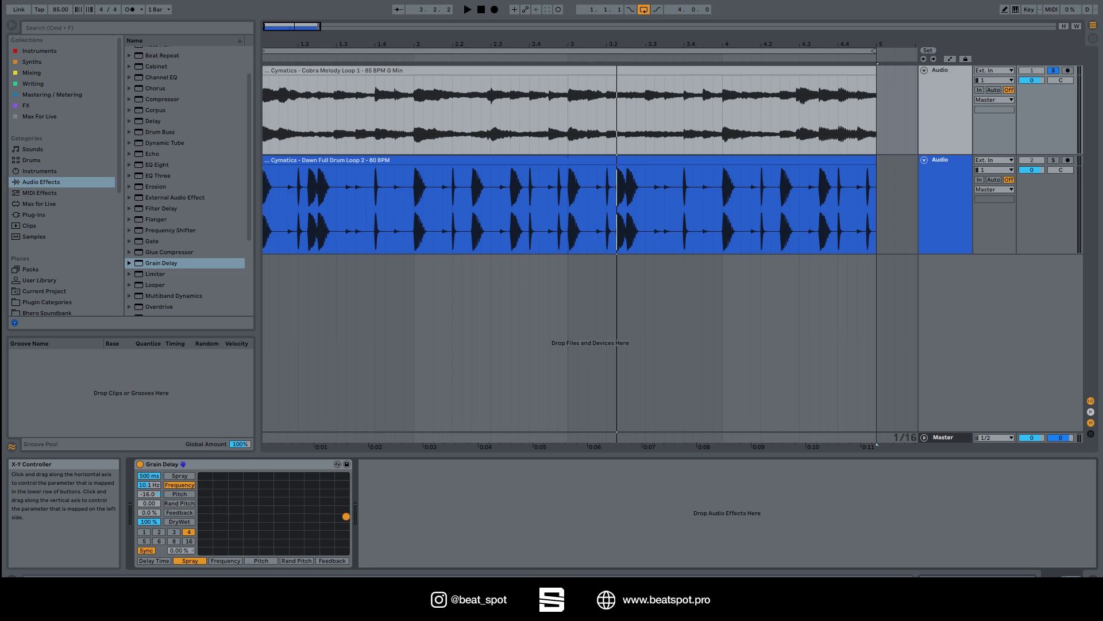
left_click_drag(149, 475, 149, 495)
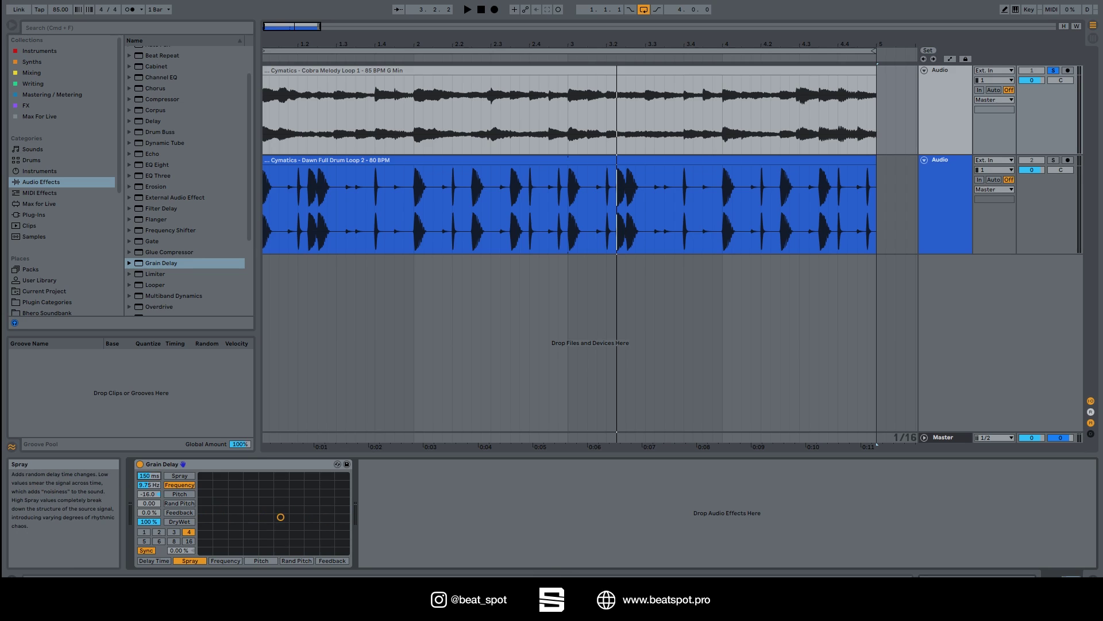
left_click(225, 561)
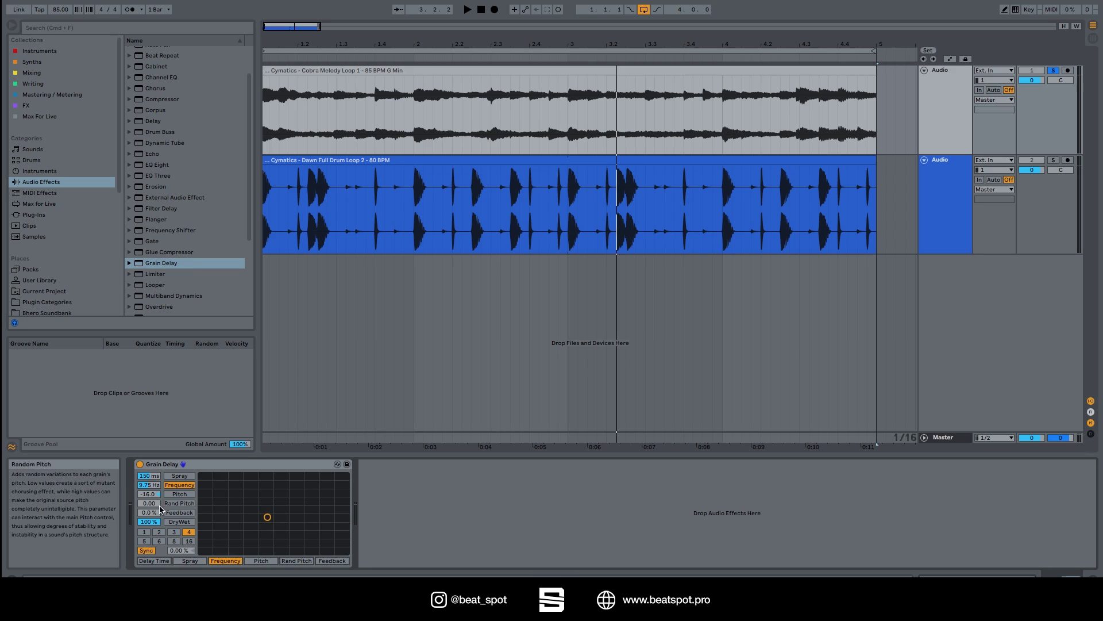
left_click_drag(260, 516, 294, 515)
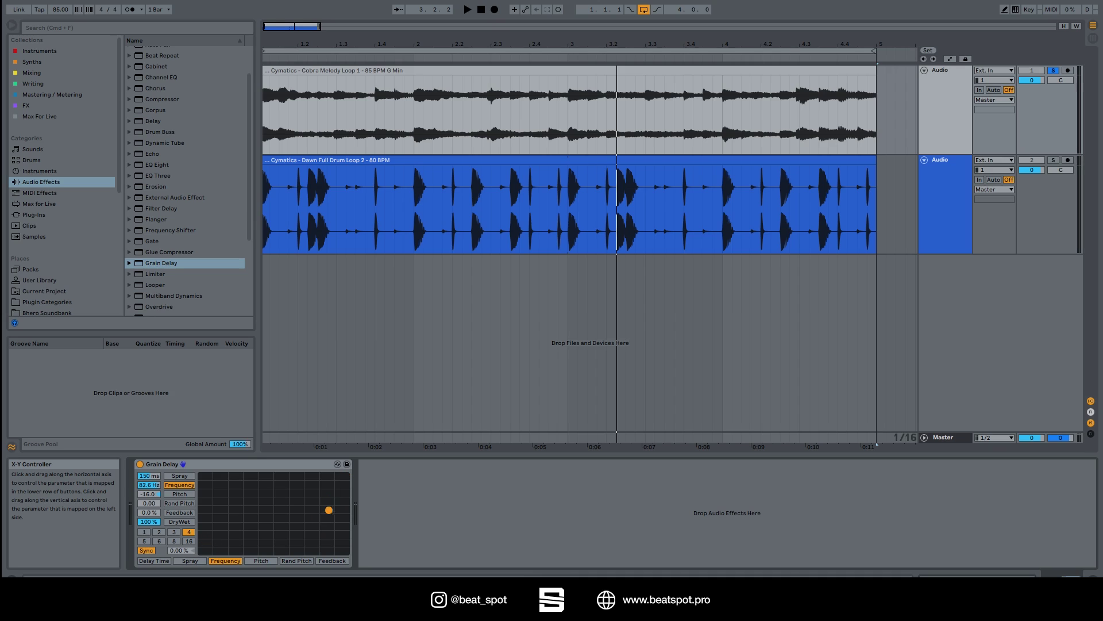
- Map Pitch to the X axis and lower Frequency to 14.3 Hz, then map Feedback and raise it to 47%
left_click(257, 563)
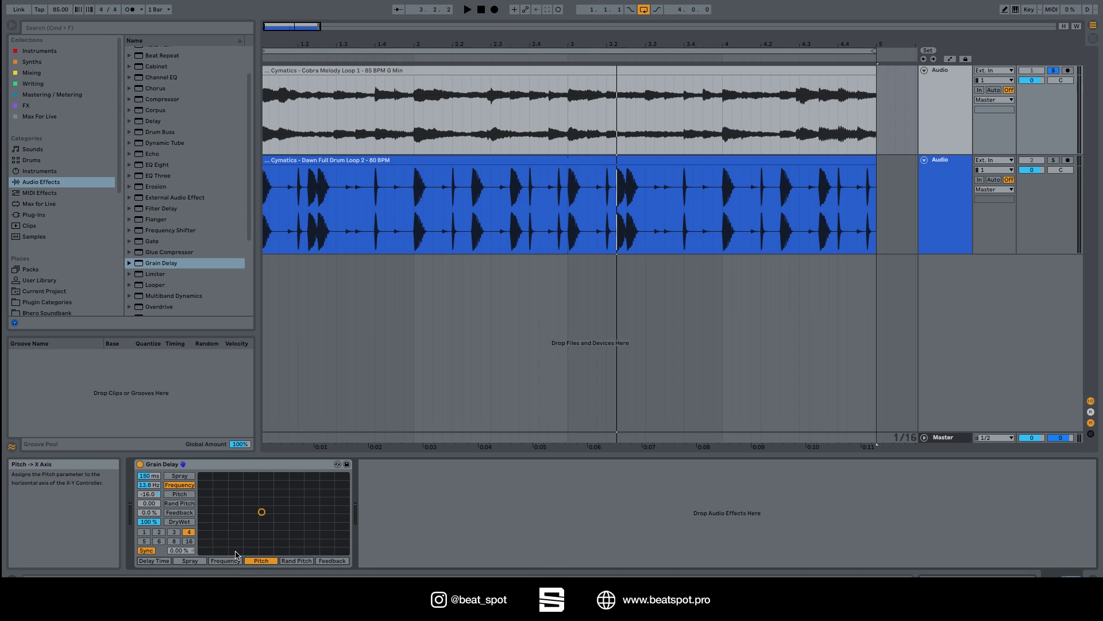
left_click_drag(261, 511, 264, 523)
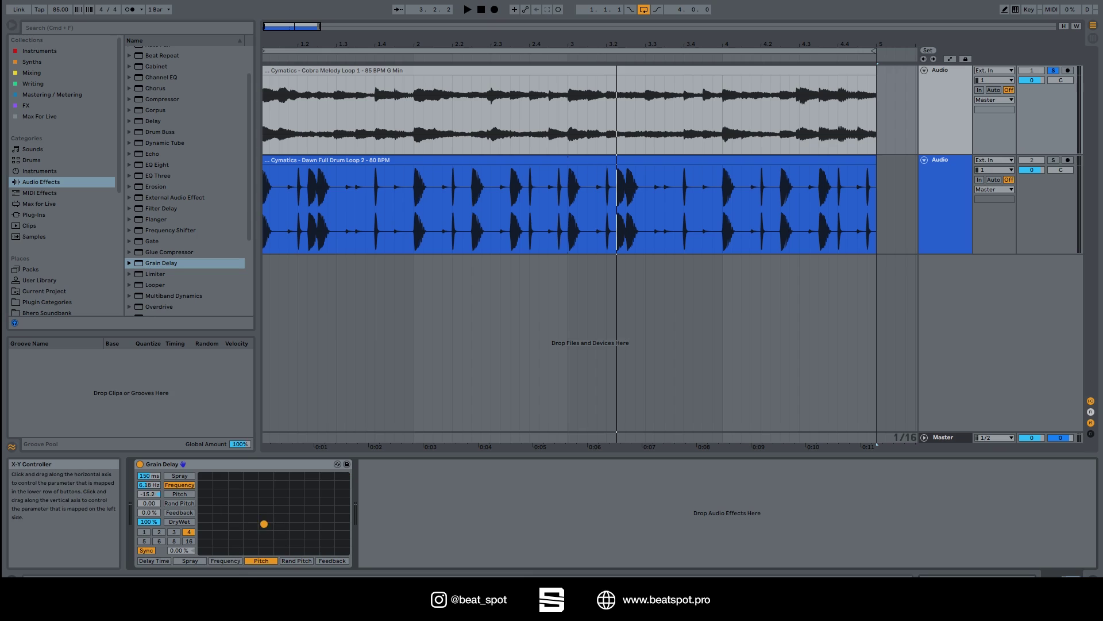
left_click(296, 560)
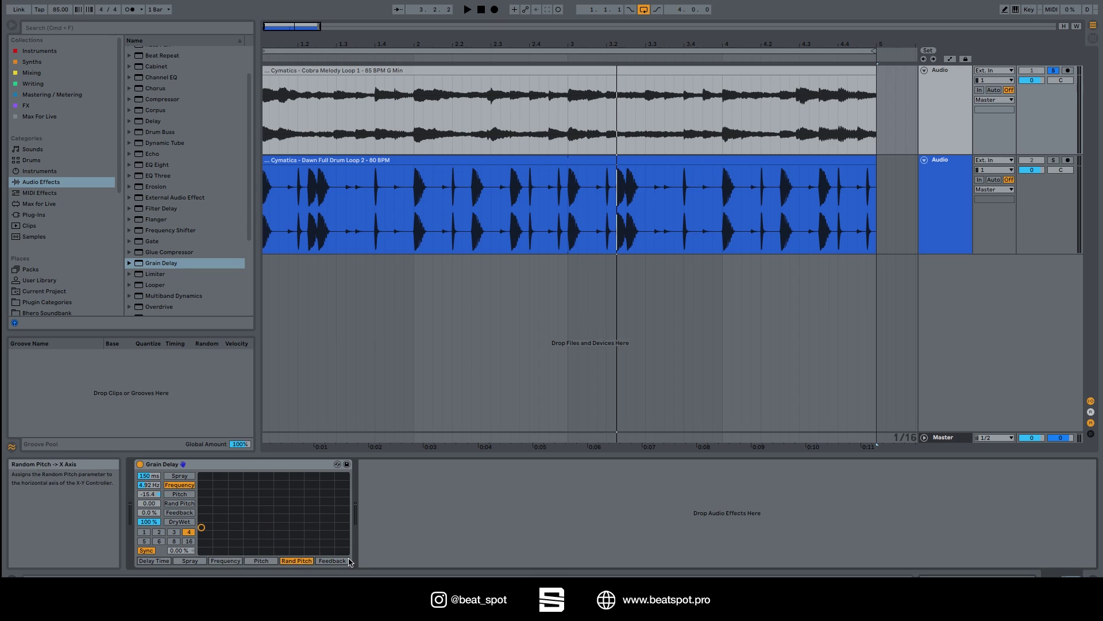
left_click(325, 561)
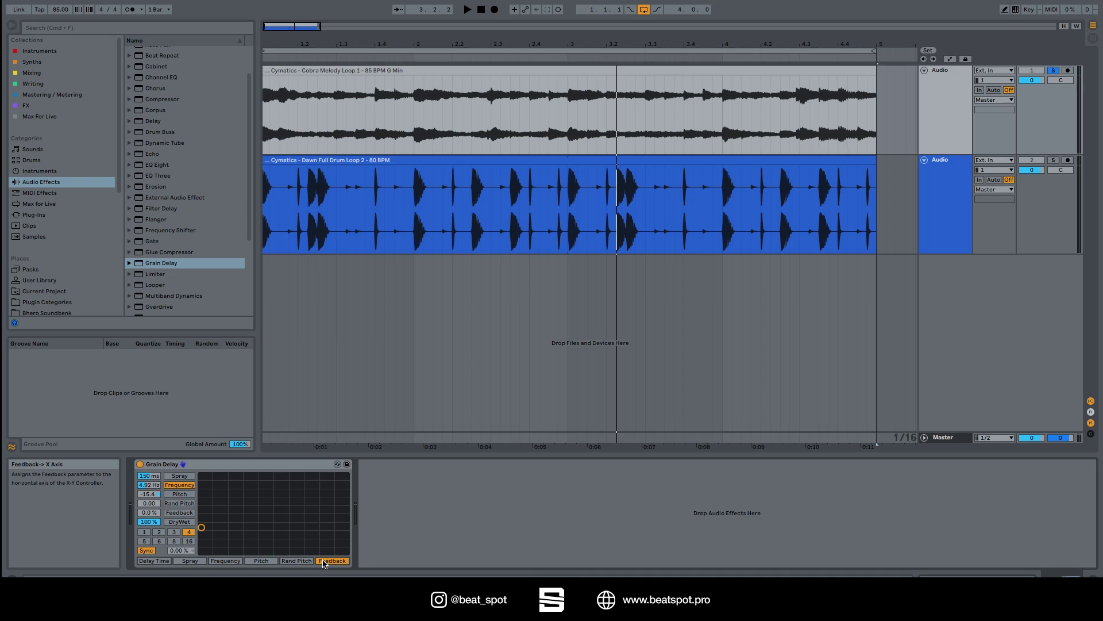
left_click_drag(201, 527, 209, 533)
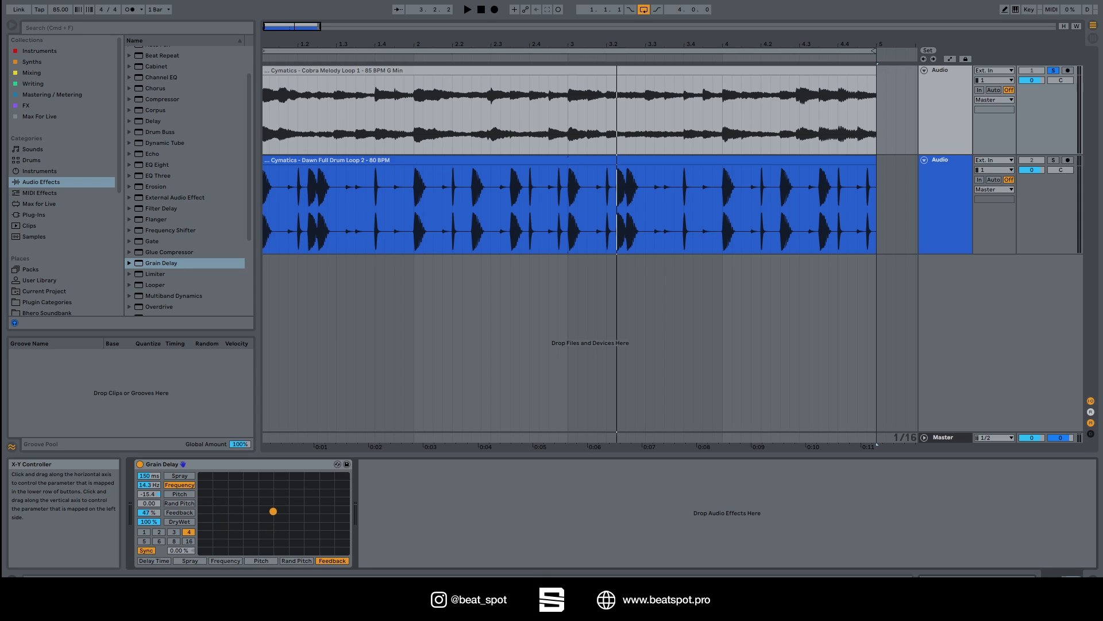
- Map Delay Time to the X axis and Dry/Wet to the Y axis, drag the pad, and play the loop
left_click(190, 560)
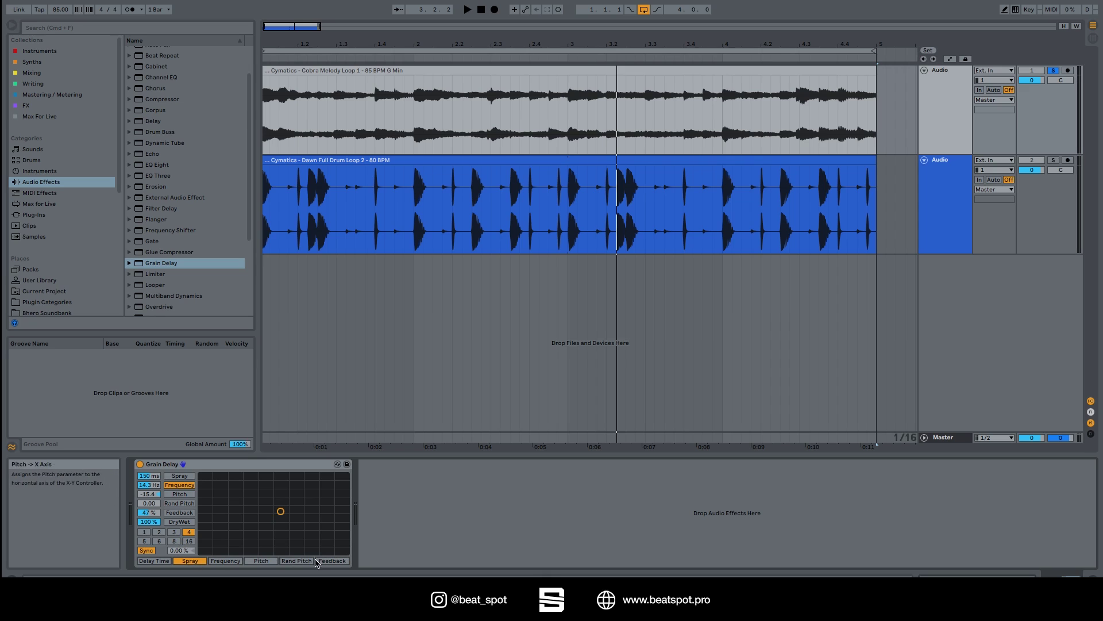
left_click(146, 560)
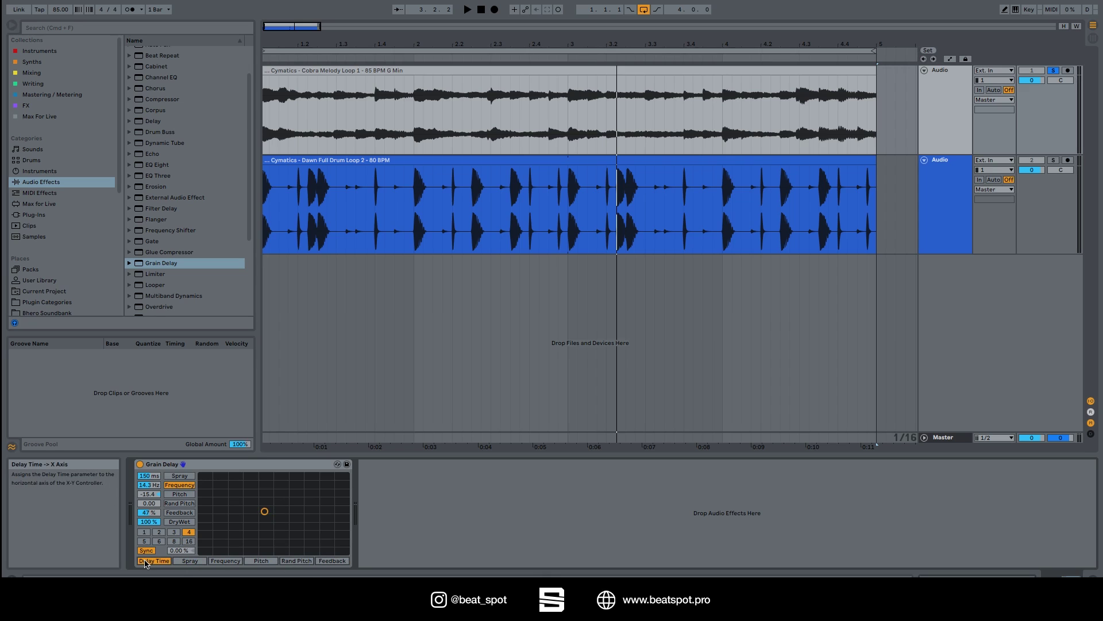
left_click(179, 476)
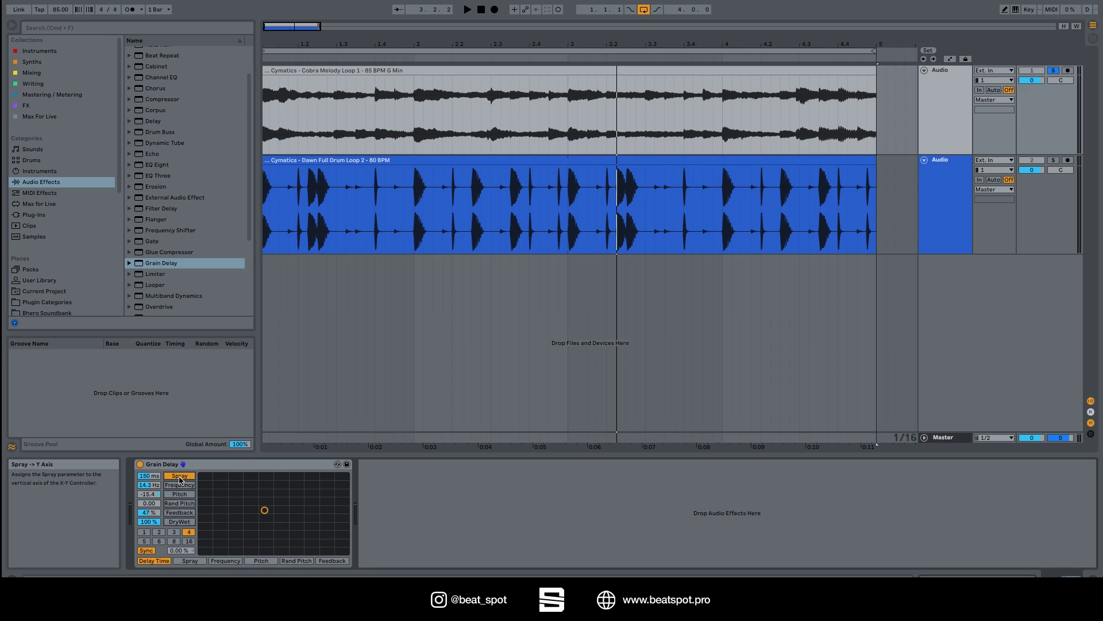
left_click(178, 521)
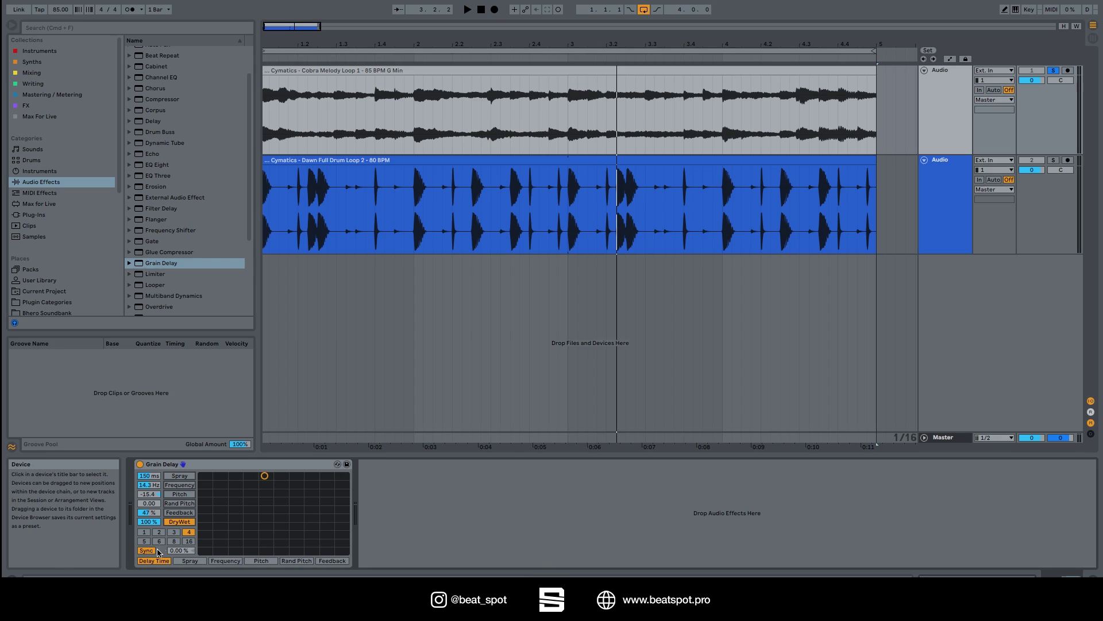
left_click_drag(270, 494, 307, 475)
key("space")
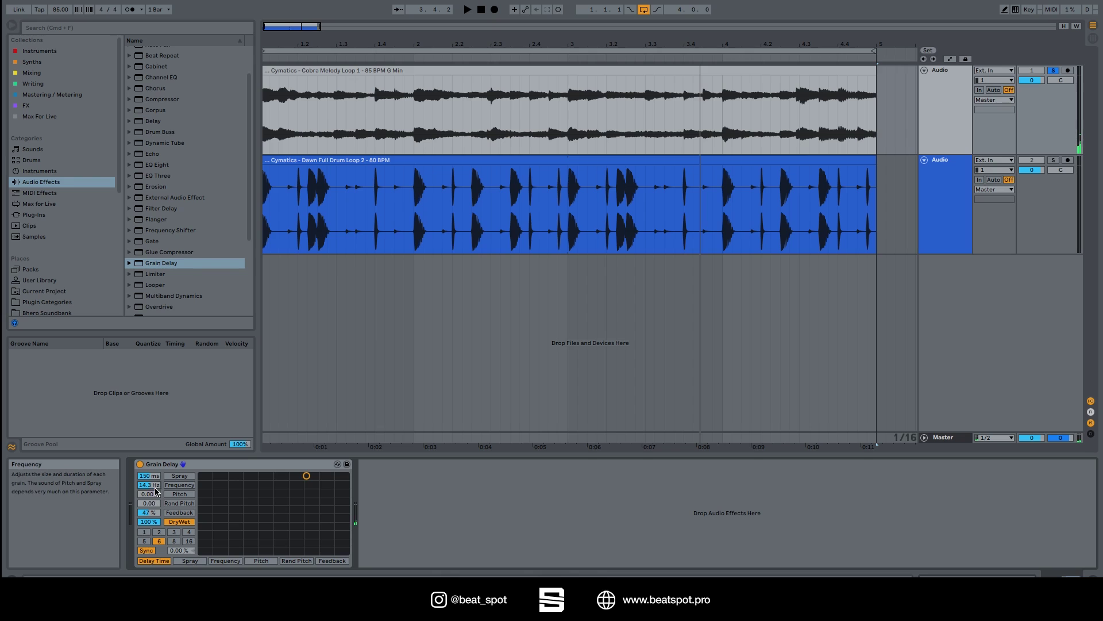
- Push the delay time to its longest setting and adjust it while the loop plays
left_click_drag(156, 479, 156, 506)
key("space")
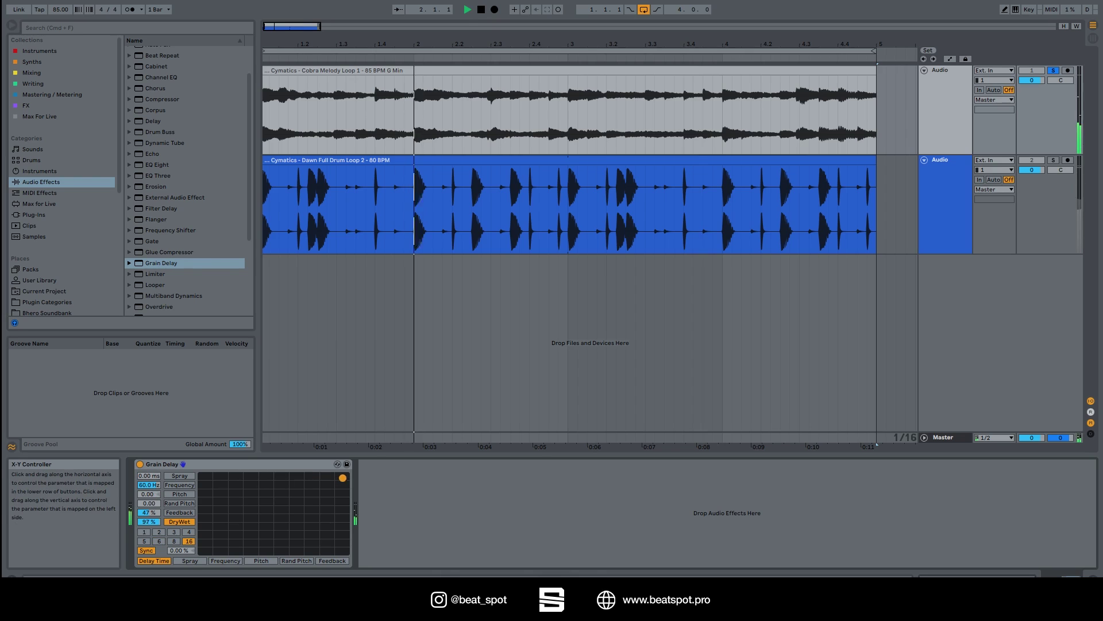
mouse_move(267, 481)
left_mouse_down()
mouse_move(346, 475)
mouse_move(248, 482)
mouse_move(263, 481)
mouse_move(264, 510)
mouse_move(322, 511)
left_mouse_up()
- Map Spray to the X axis with a 4-sixteenth delay, then tune Spray to ~114 ms and Frequency to ~97.5 Hz
left_click(190, 560)
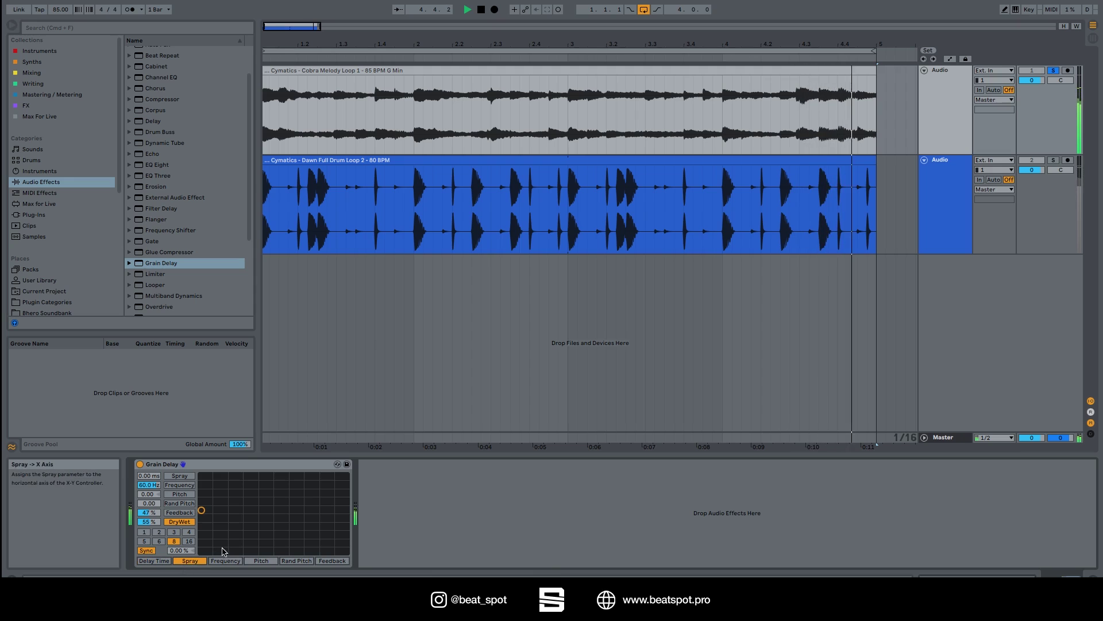
left_click(190, 533)
left_click_drag(201, 510, 325, 509)
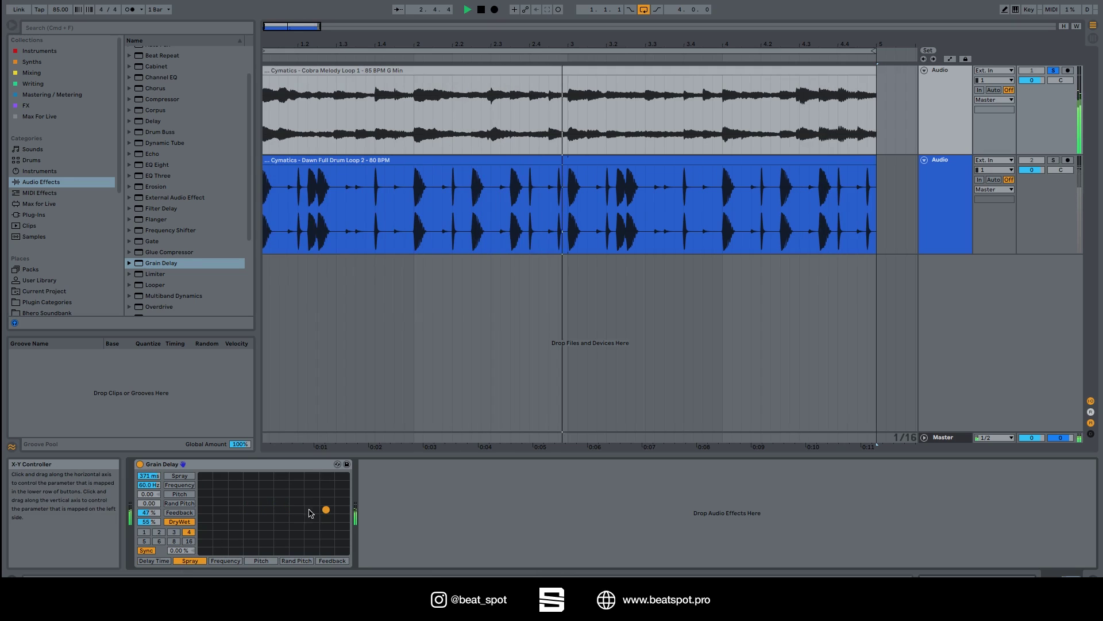
left_click_drag(147, 476, 148, 517)
key("space")
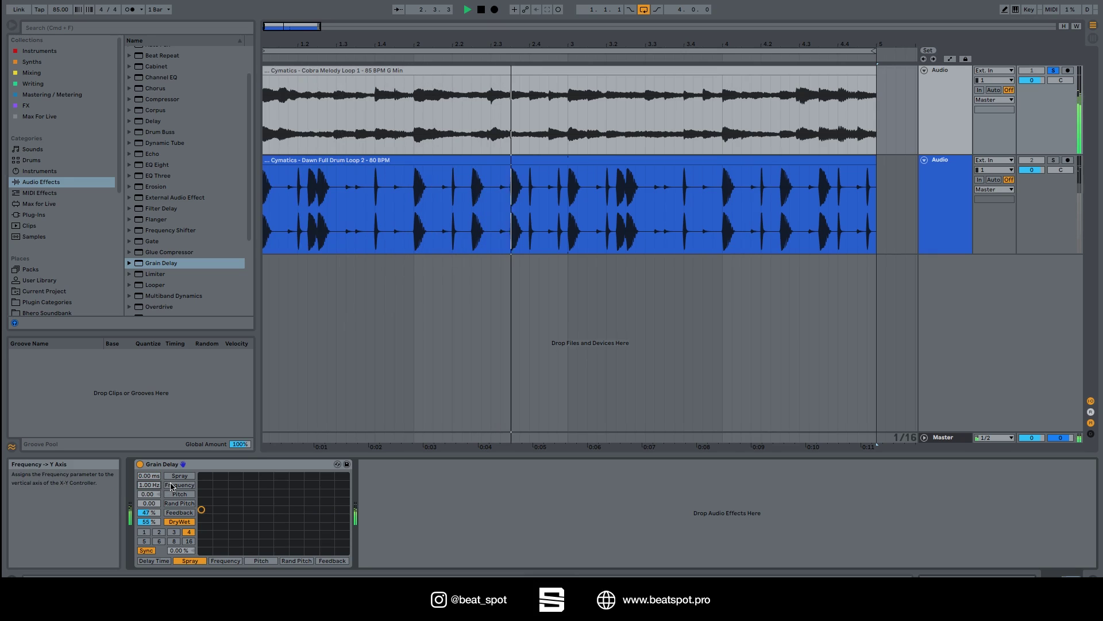
left_click_drag(148, 484, 153, 488)
mouse_move(201, 529)
left_mouse_down()
mouse_move(221, 475)
mouse_move(201, 477)
mouse_move(201, 550)
mouse_move(201, 481)
left_mouse_up()
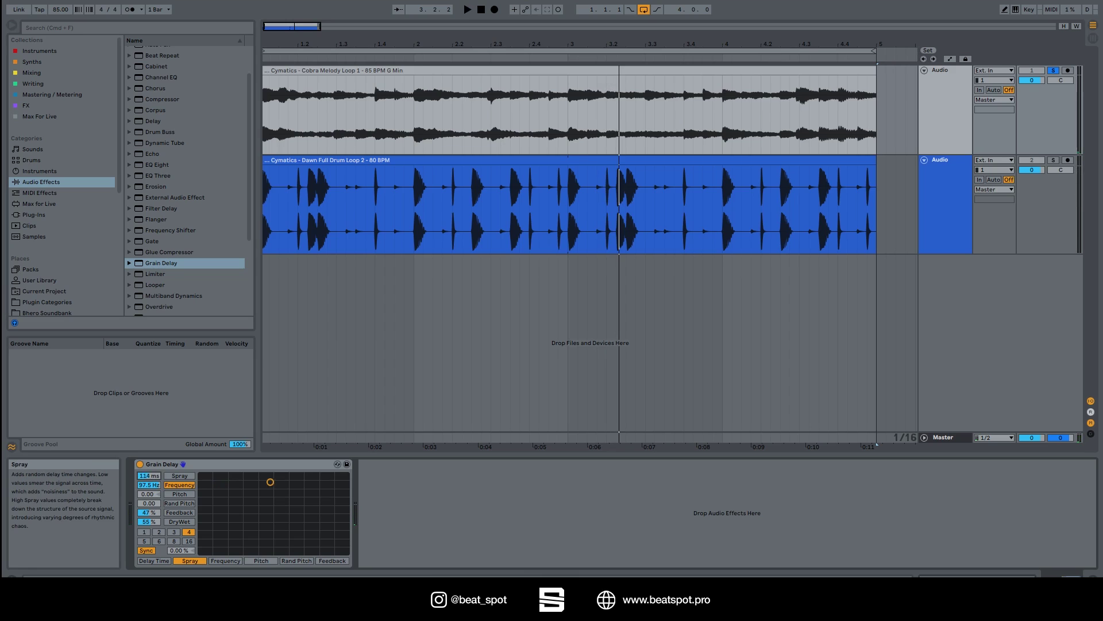
- Raise Pitch to 3.75 and lower the grain Frequency while replaying the loop
left_click_drag(157, 493, 156, 482)
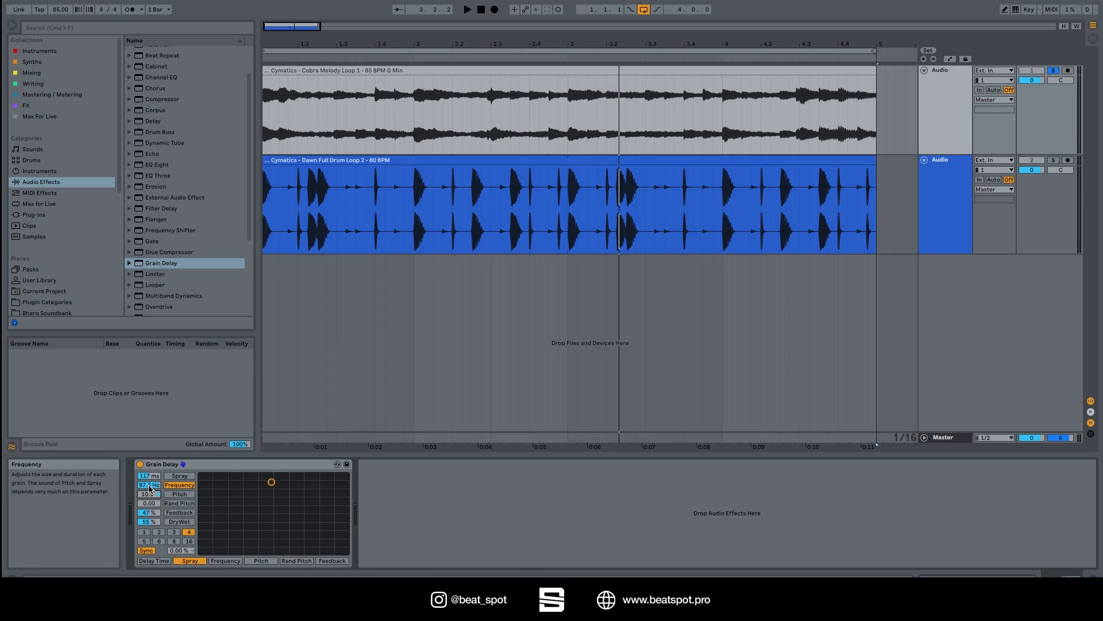
key("space")
mouse_move(148, 484)
left_mouse_down()
mouse_move(149, 529)
mouse_move(149, 456)
mouse_move(149, 512)
mouse_move(149, 459)
mouse_move(161, 498)
left_mouse_up()
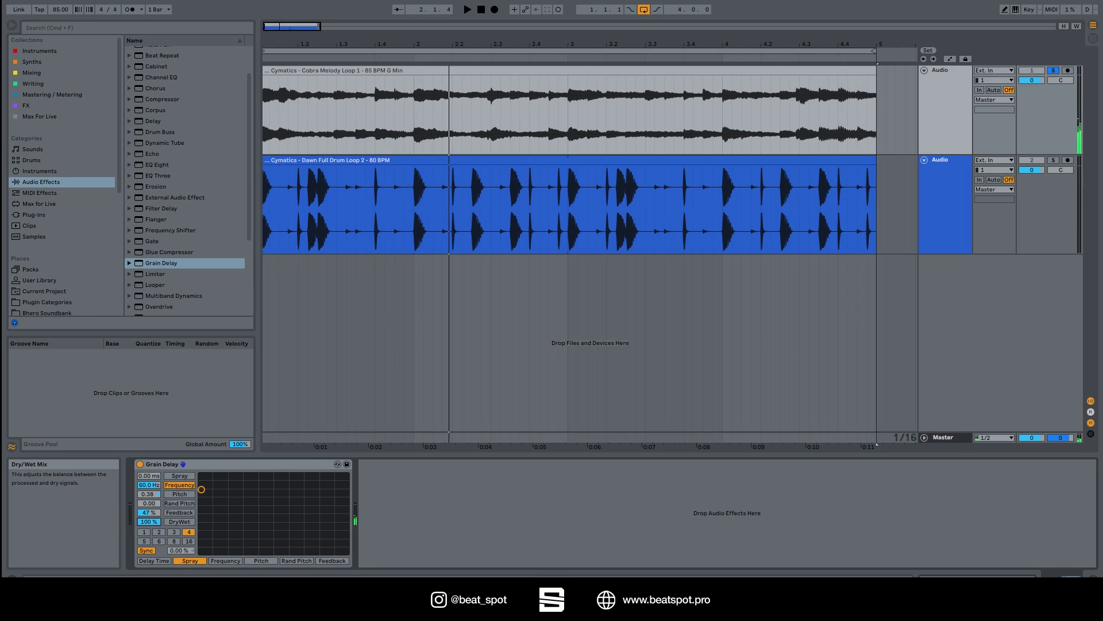
- Lower Pitch below zero, listen, then reset Pitch to 0 with Delete
left_click_drag(149, 493, 149, 513)
key("space")
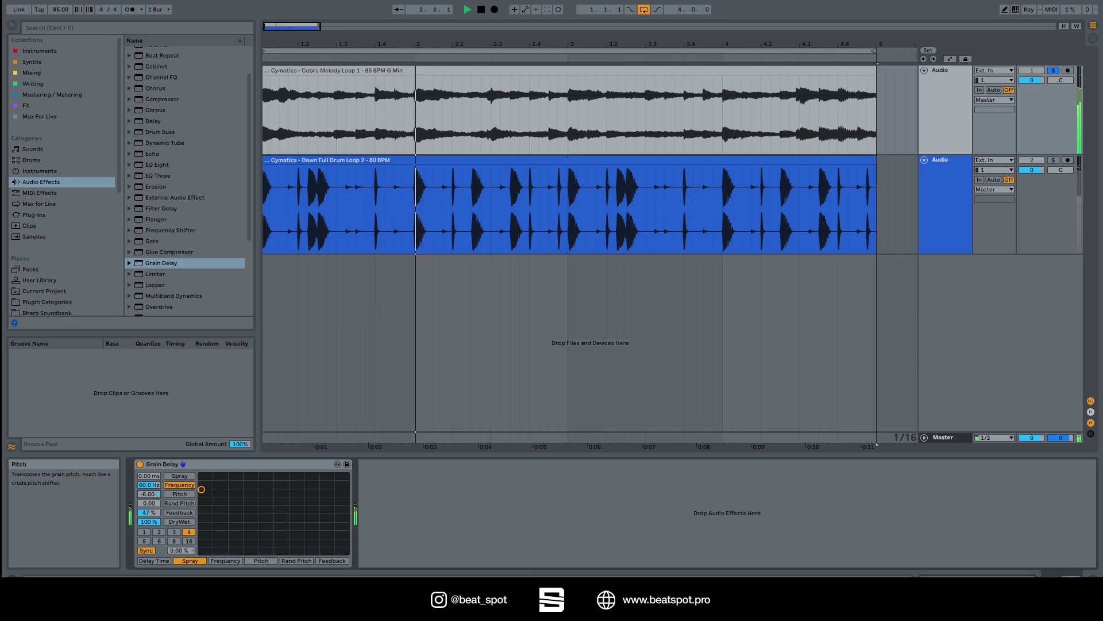
left_click(150, 496)
key("Delete")
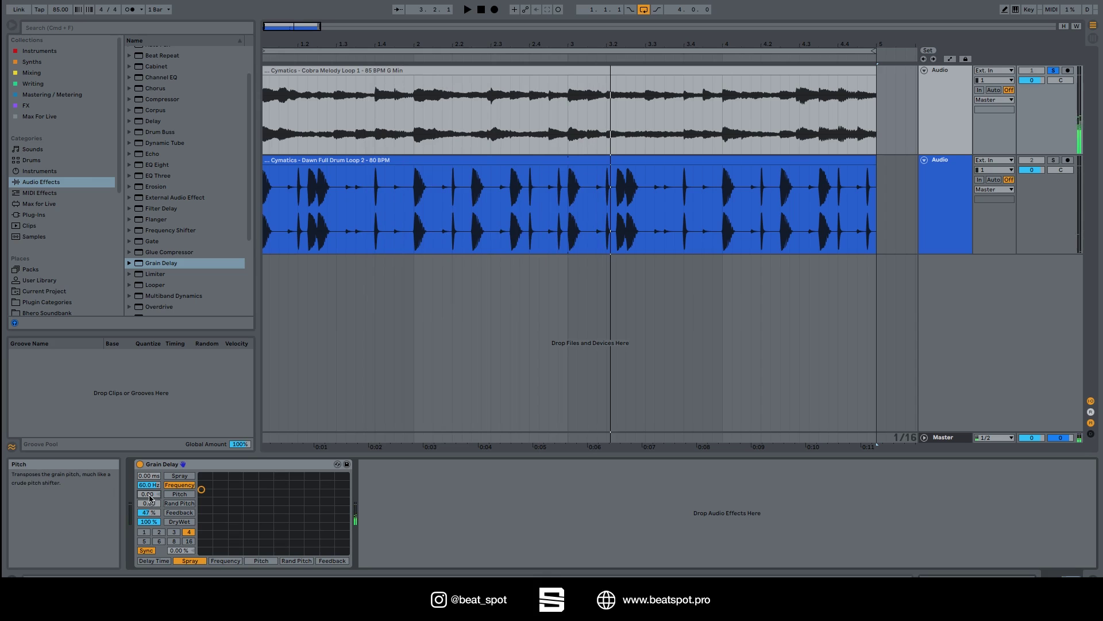
- Set Rand Pitch to about 90.7 and Feedback to 0%, then list the Grain Delay presets in the browser
left_click_drag(148, 503, 148, 447)
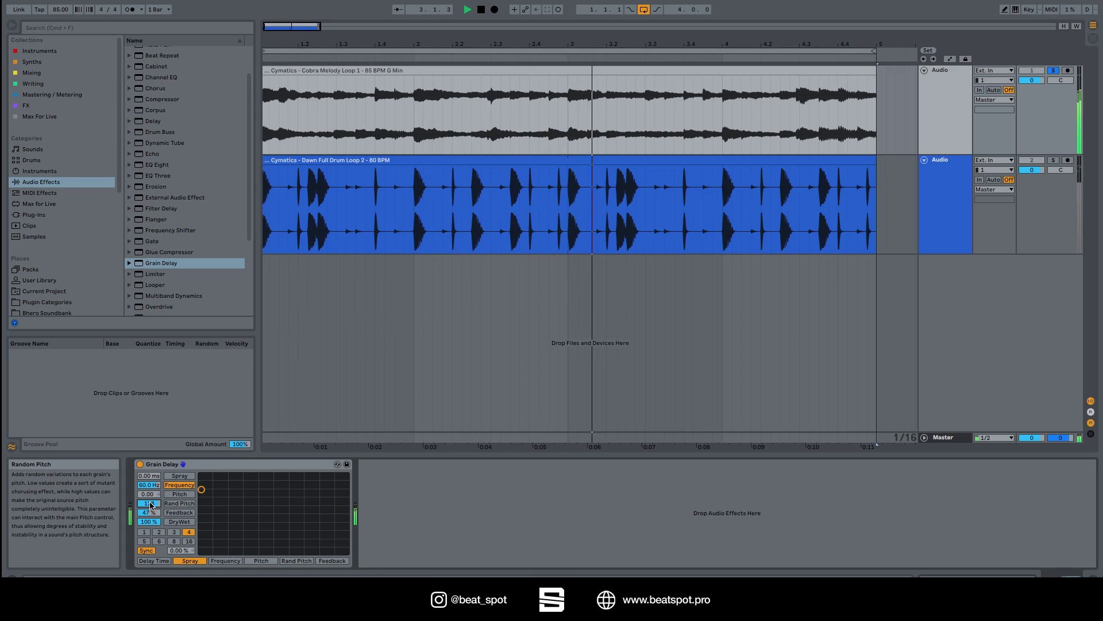
left_click_drag(148, 512, 148, 540)
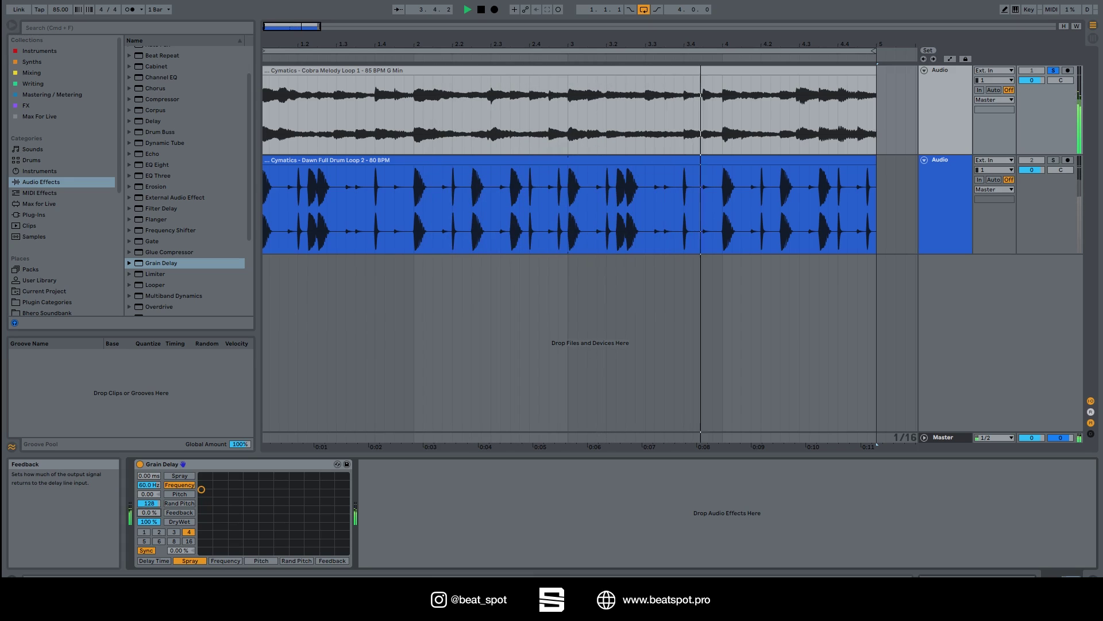
mouse_move(148, 503)
left_mouse_down()
mouse_move(148, 547)
mouse_move(150, 516)
left_mouse_up()
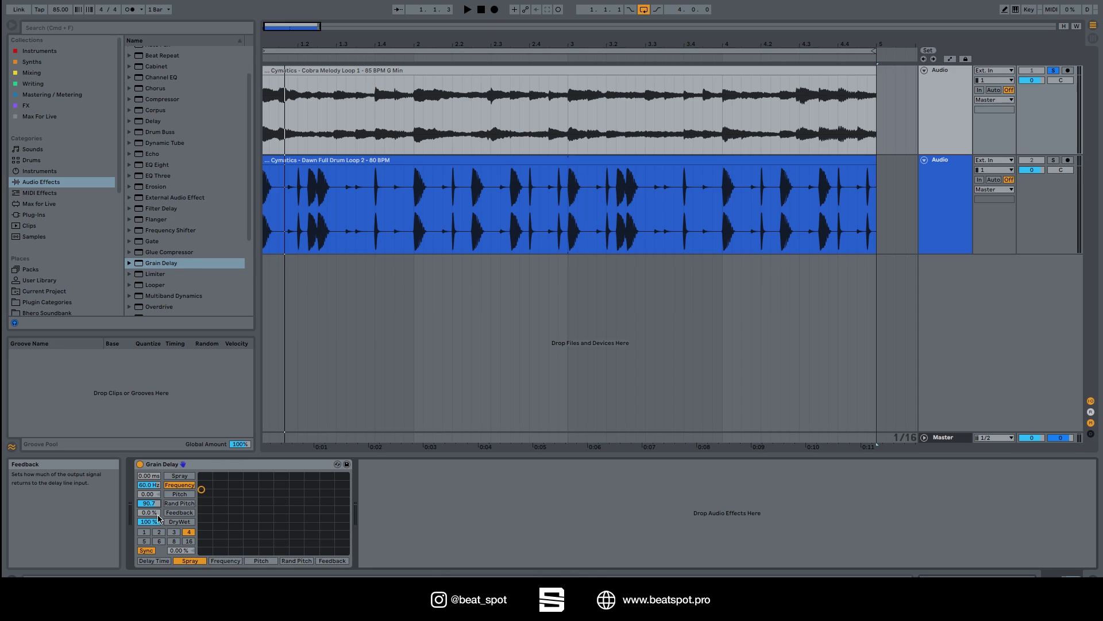
key("Right")
- Load the Grains preset onto the drum track, delete the original Grain Delay, and switch Grains off
scroll(189, 190, "down", 3)
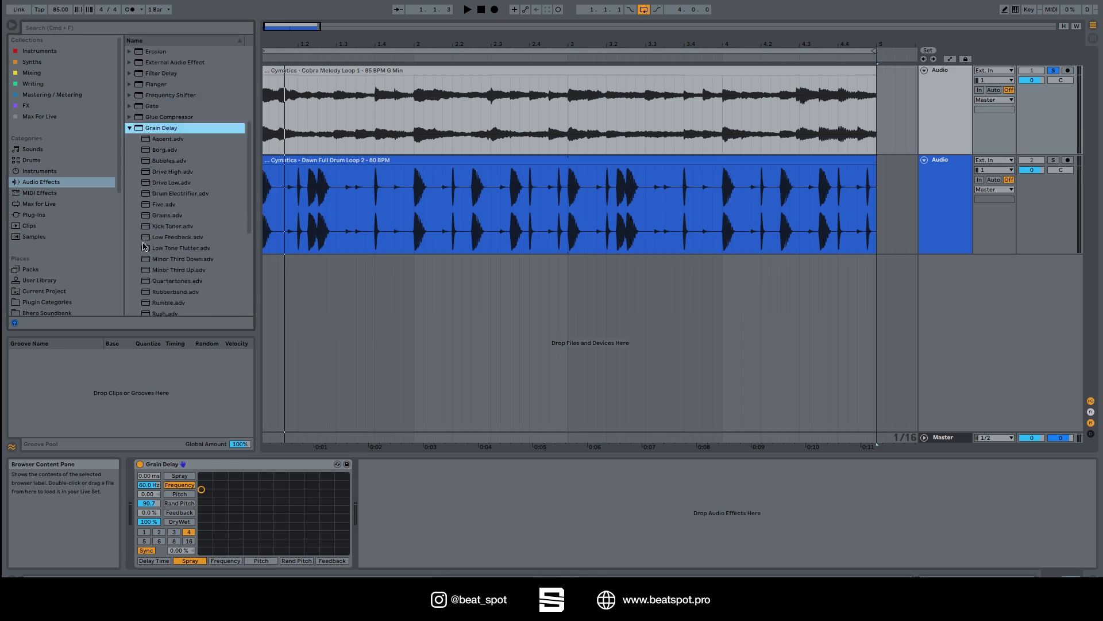
left_click(194, 166)
double_click(194, 167)
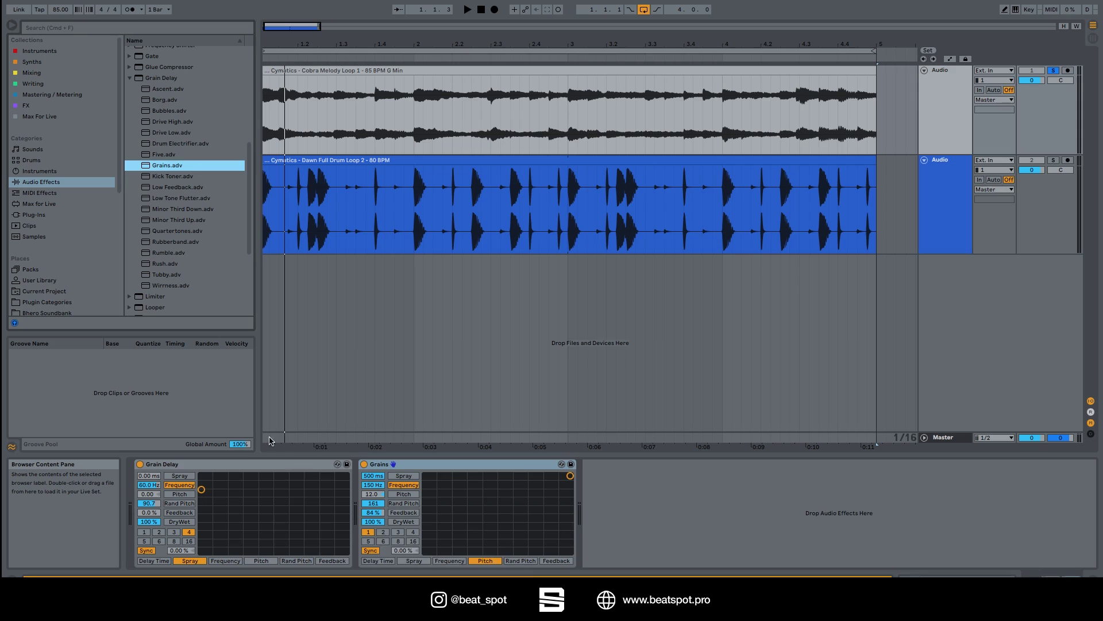
left_click(295, 465)
key("Delete")
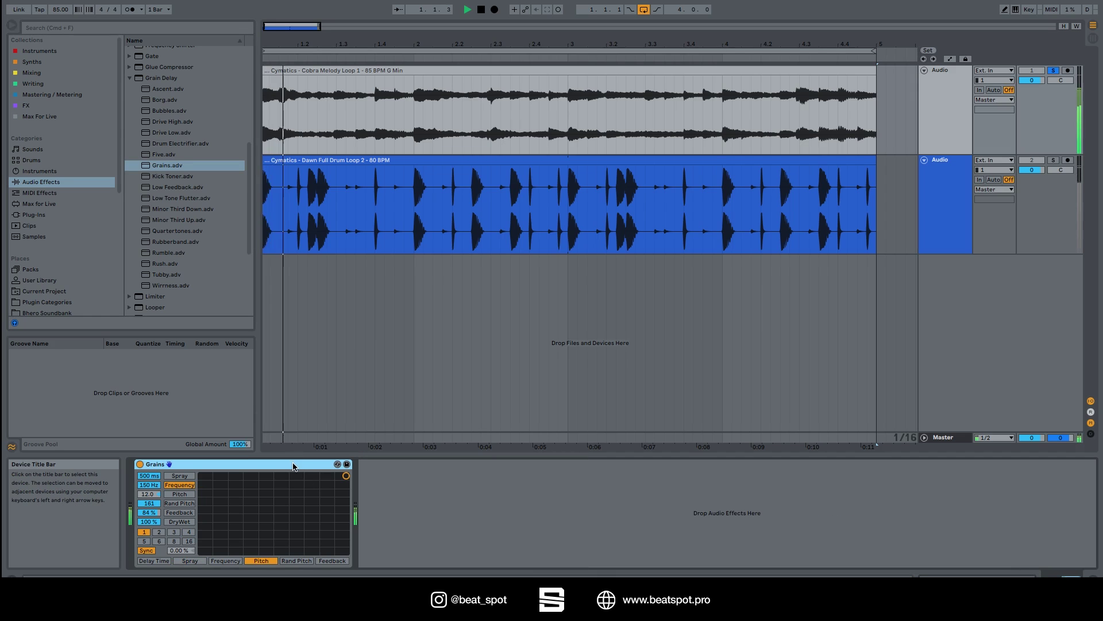
left_click(139, 464)
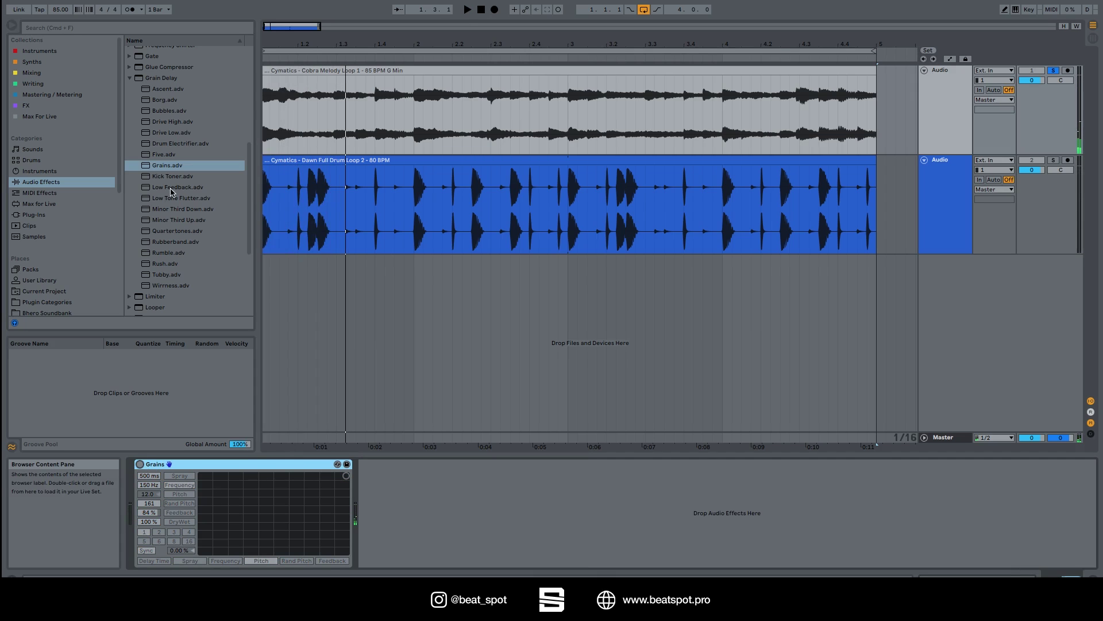
- Load the Rush preset after Grains, audition the loop, then switch Rush off
left_click(177, 264)
double_click(177, 264)
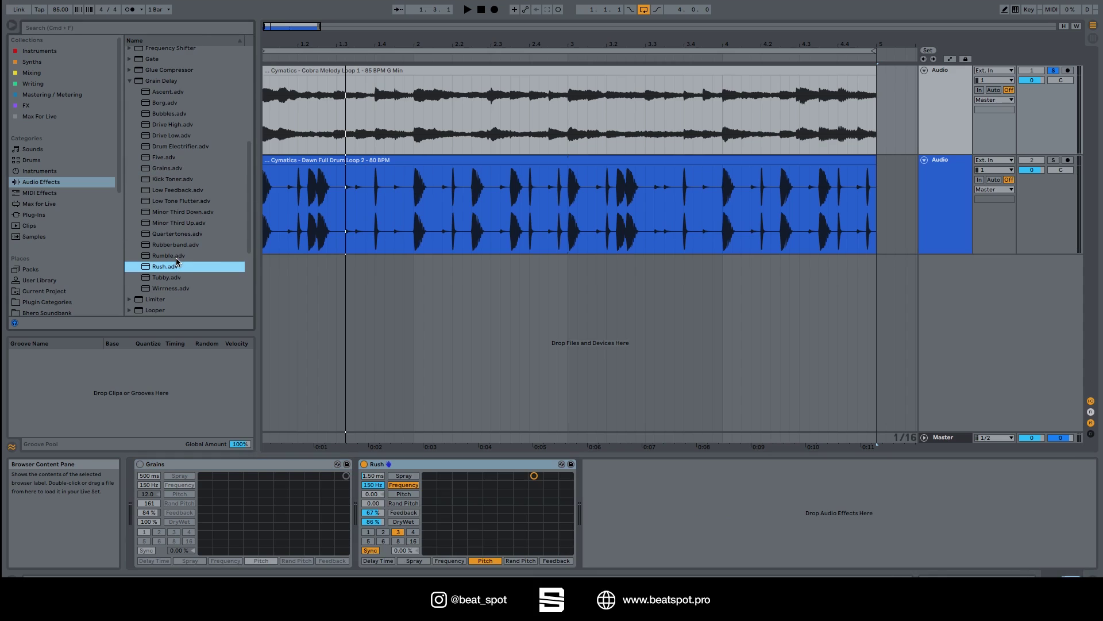
key("space")
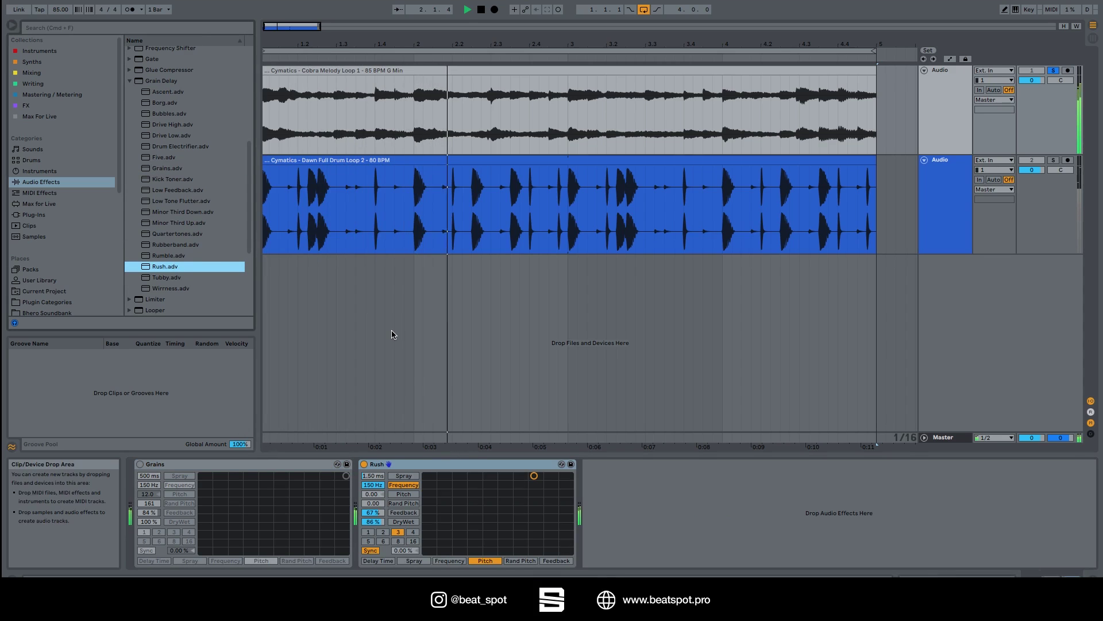
key("space")
left_click(363, 464)
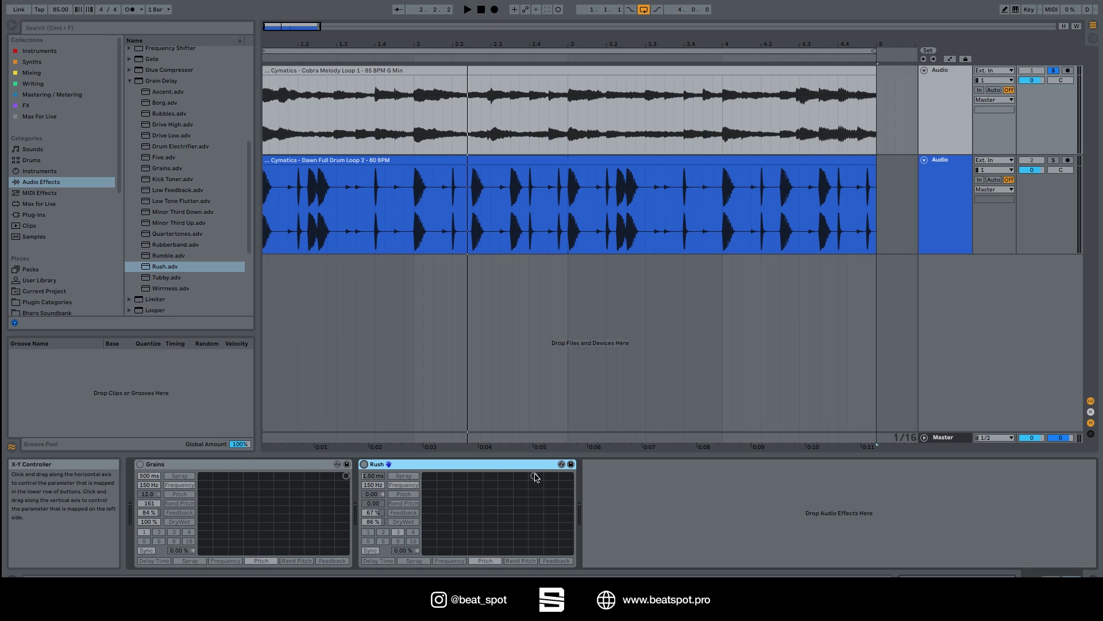
- Drag Rush's X-Y dot toward the middle, setting Frequency near 38.2 Hz and Pitch about -3.32
mouse_move(534, 475)
left_mouse_down()
mouse_move(569, 483)
mouse_move(425, 550)
mouse_move(494, 517)
mouse_move(467, 542)
mouse_move(425, 539)
mouse_move(451, 492)
mouse_move(434, 533)
mouse_move(529, 496)
left_mouse_up()
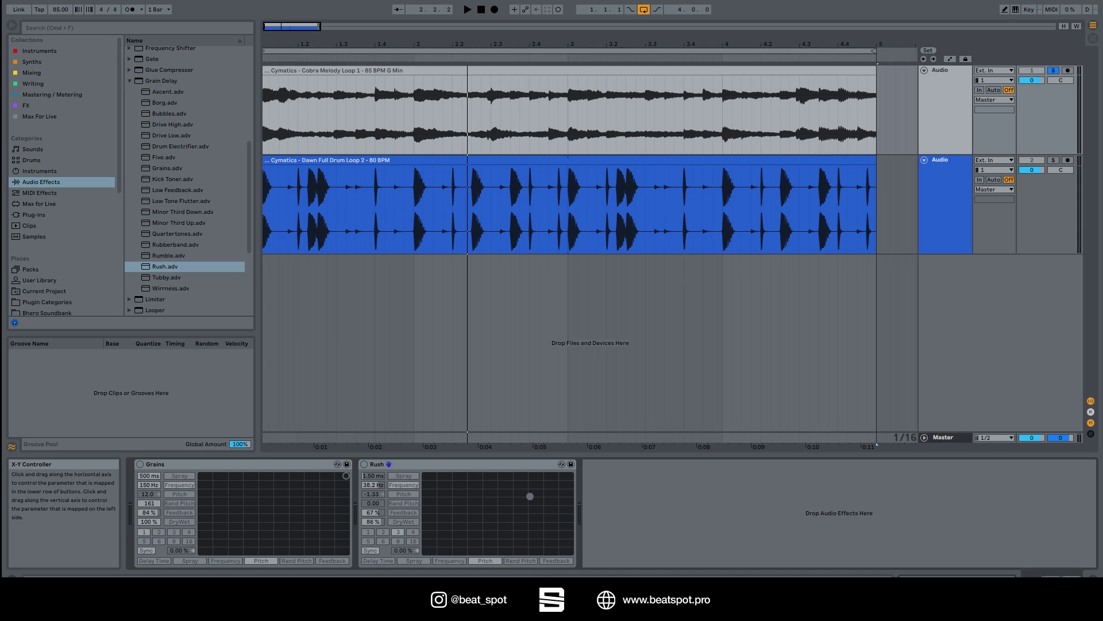